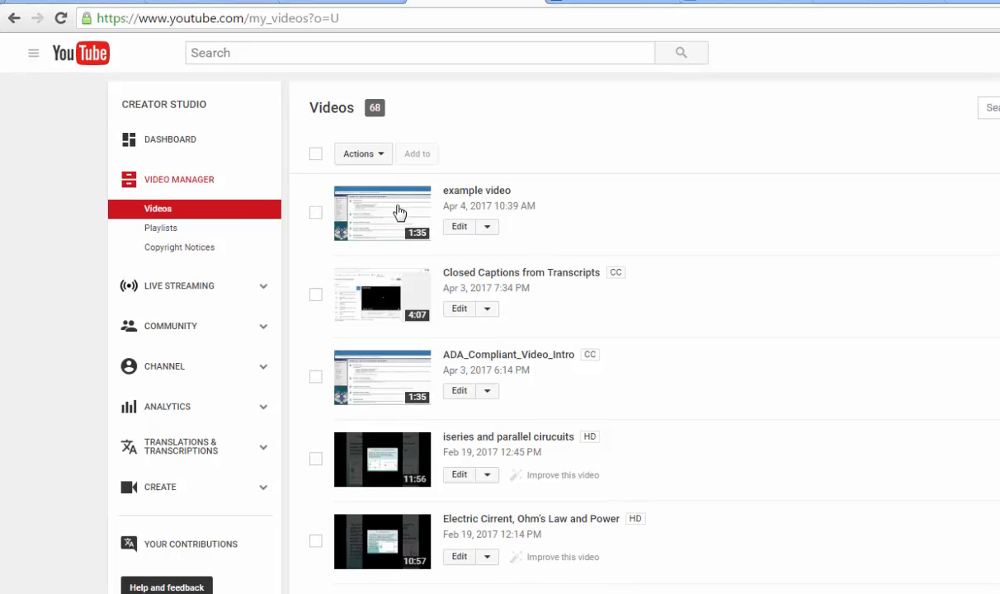
- Open the subtitle manager for "example video" and choose English as the language for new subtitles
click(383, 216)
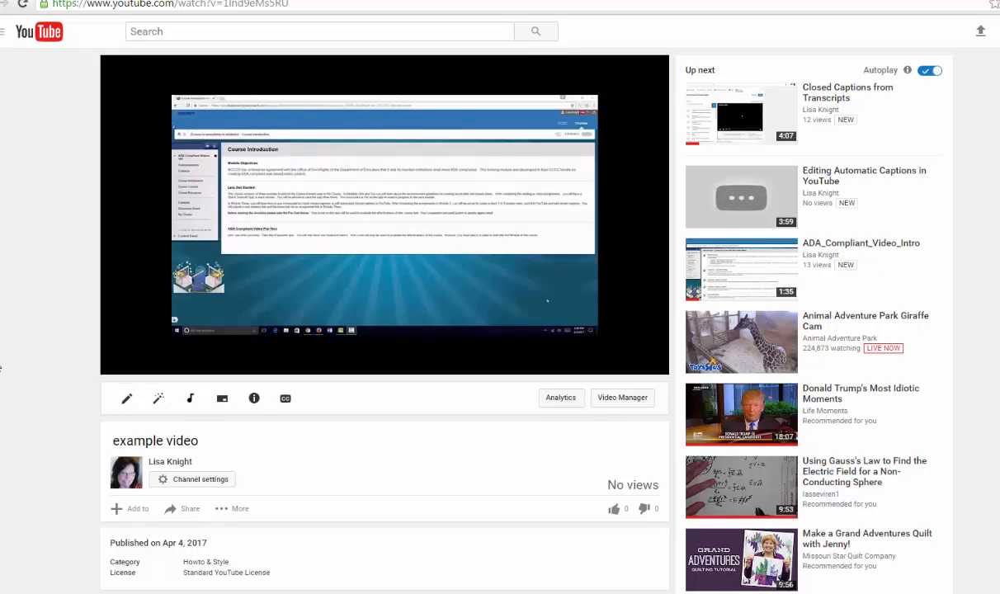
key(space)
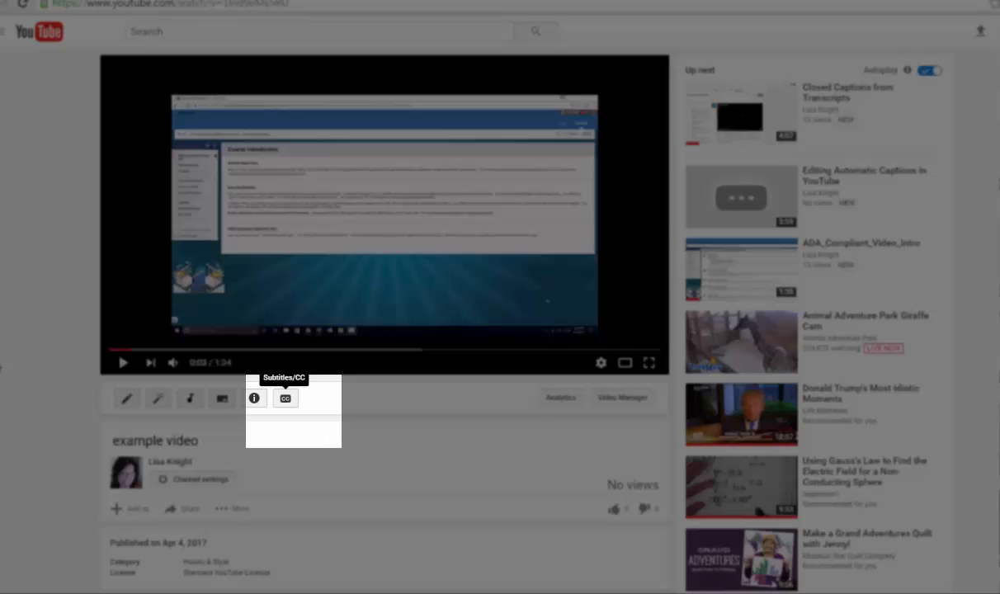
click(284, 399)
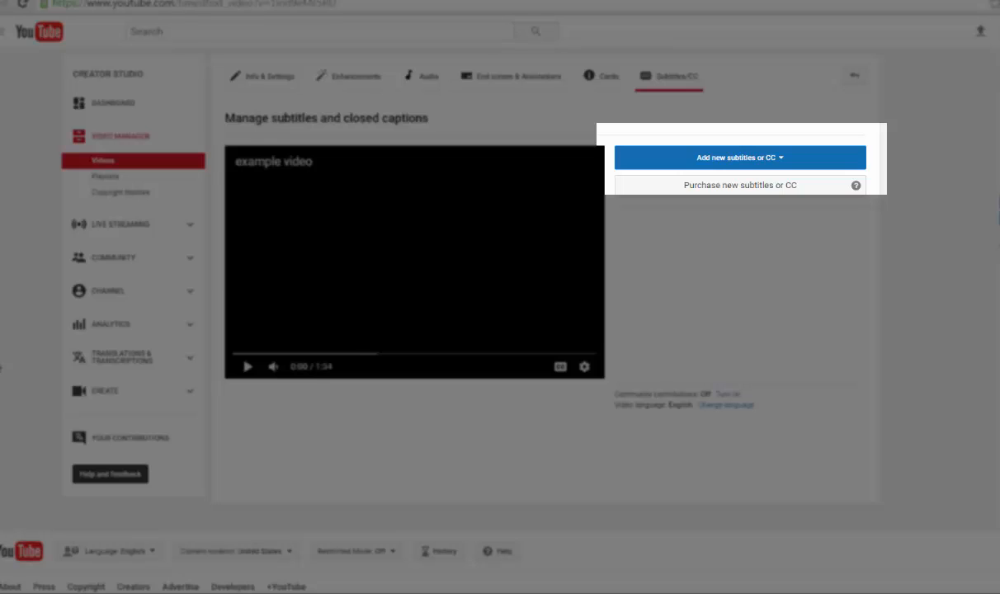
click(740, 157)
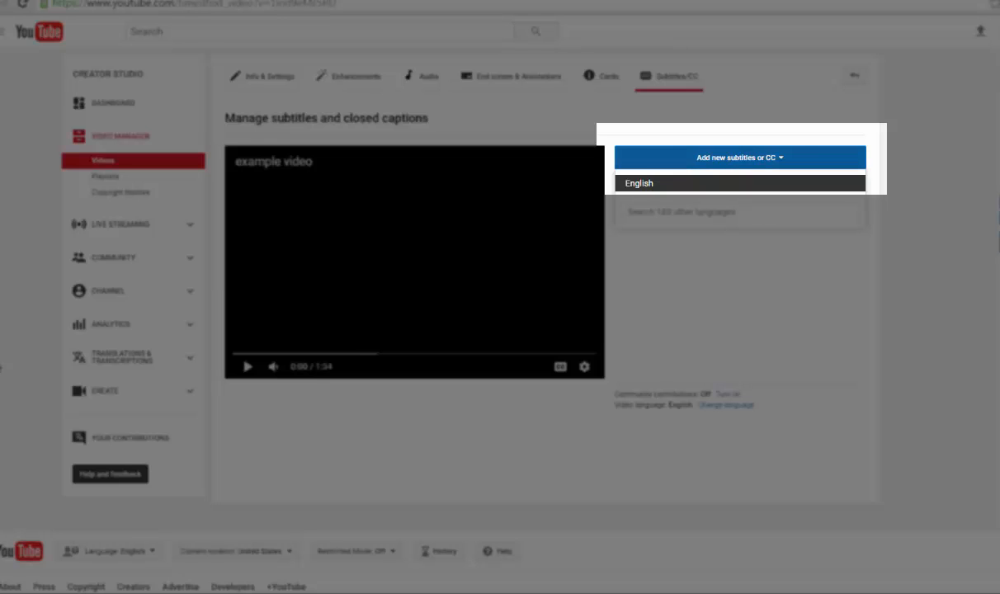
click(640, 183)
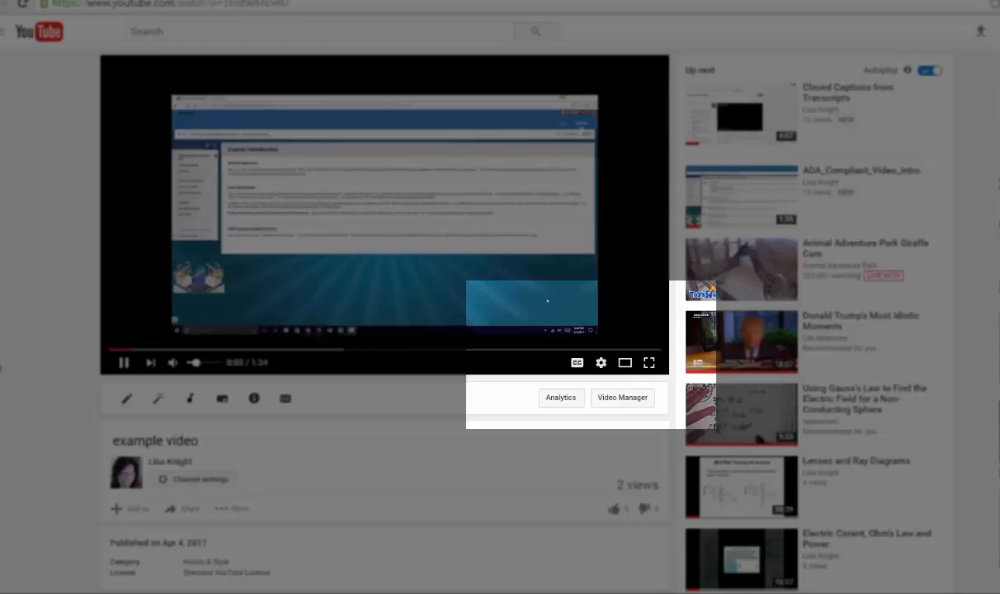
- Pause "example video" and open its published English (Automatic) caption track from the subtitle manager
click(124, 362)
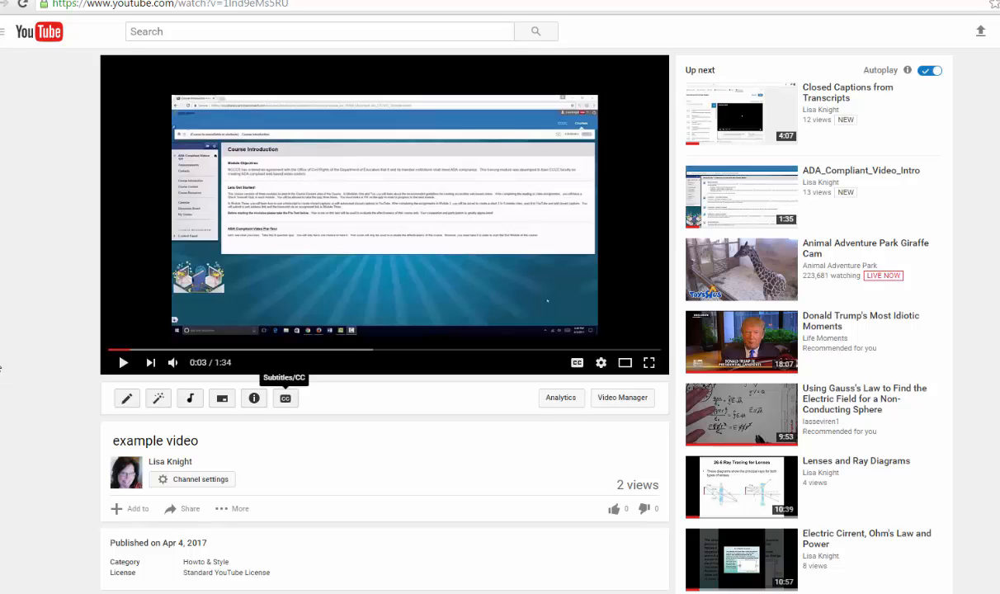
click(286, 398)
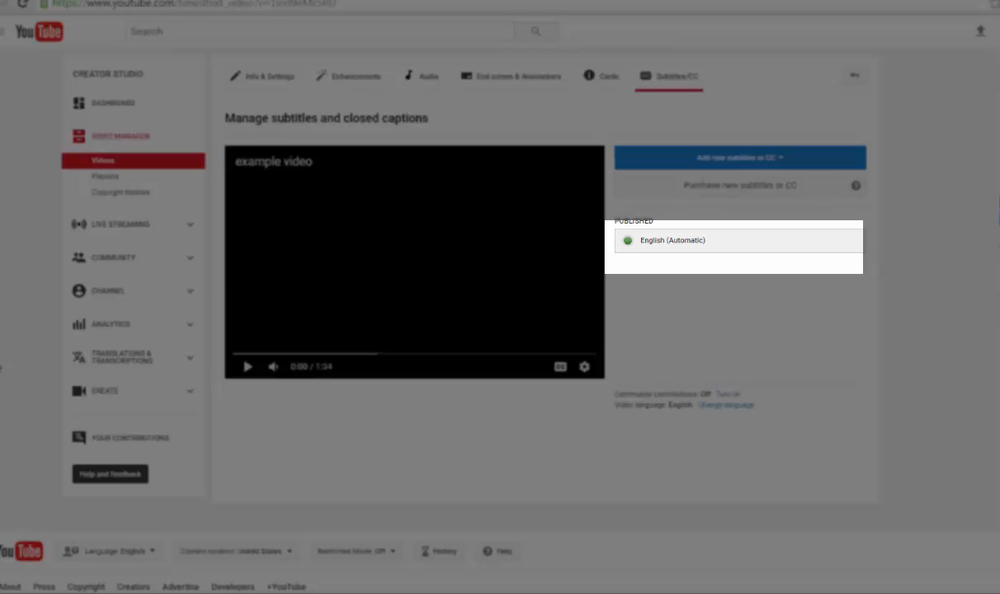
click(673, 240)
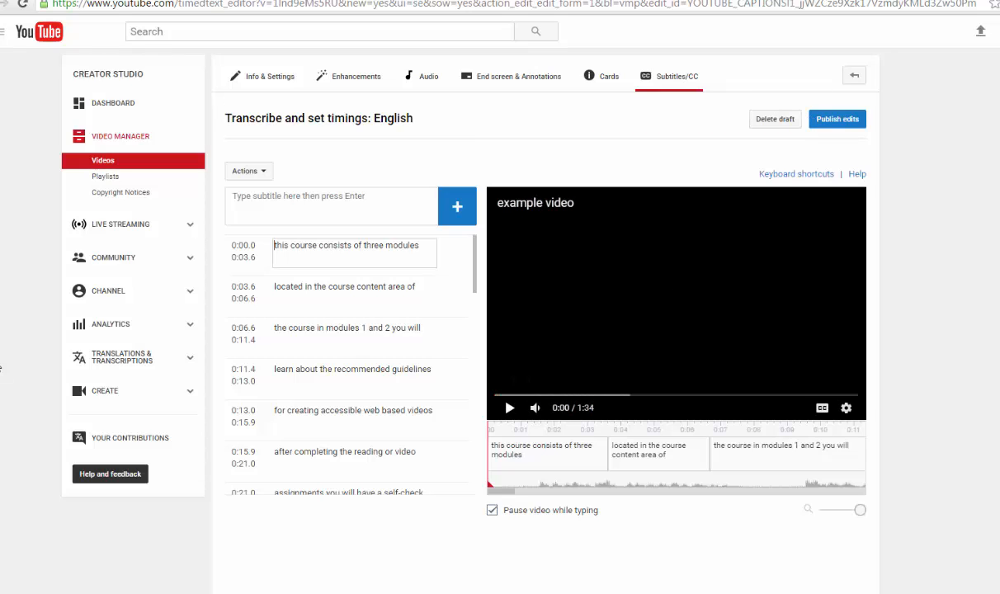
- Play the opening seconds with captions, and capitalize the first caption to read "This course consists of three modules"
click(509, 408)
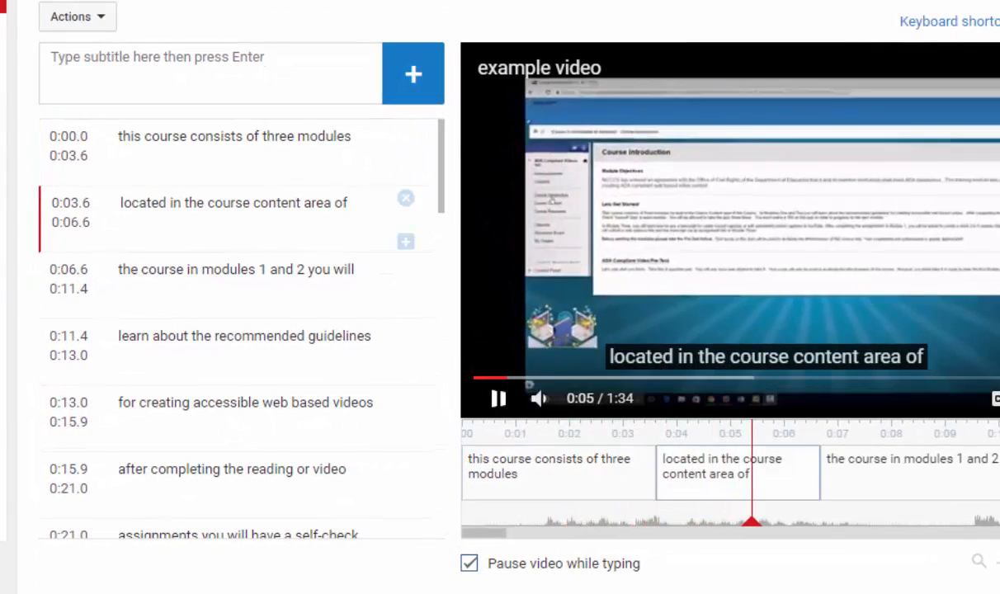
click(499, 398)
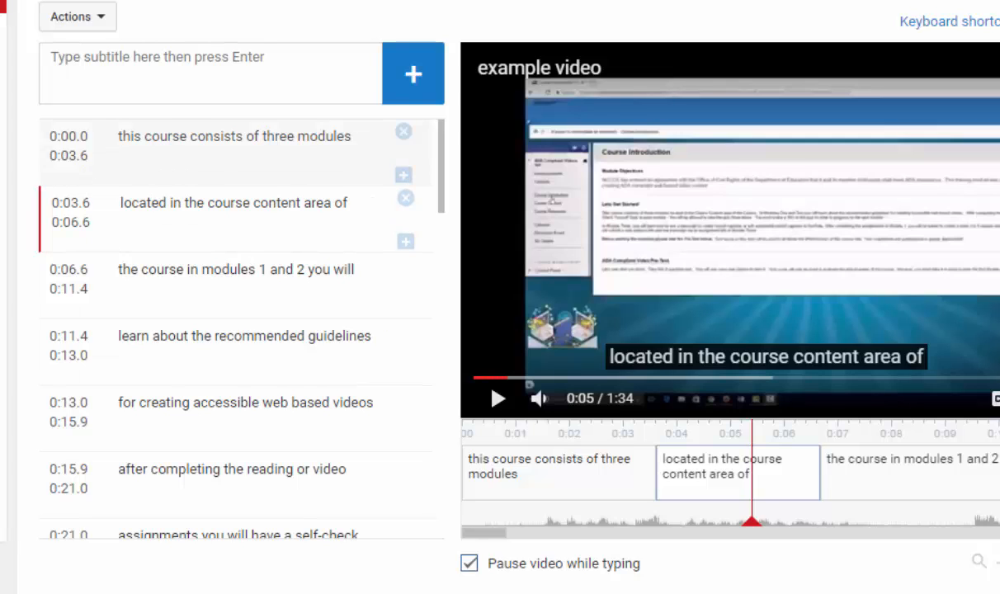
click(170, 137)
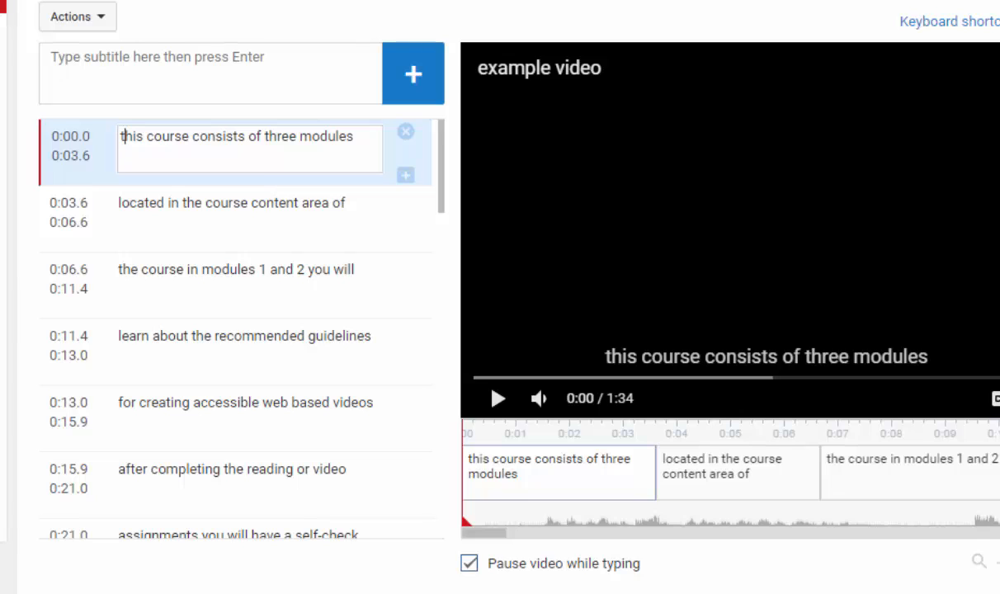
key(Delete)
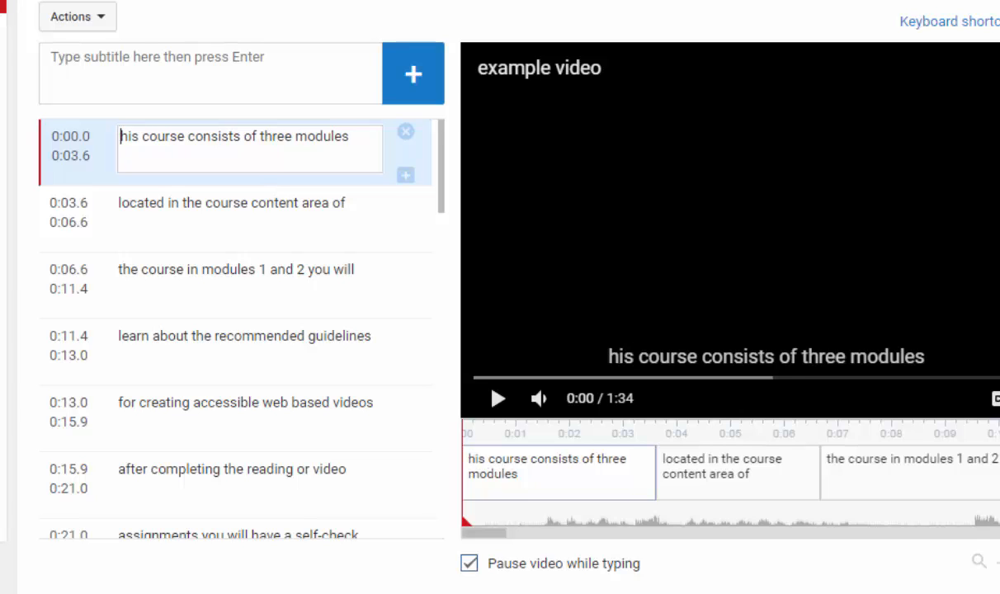
text(T)
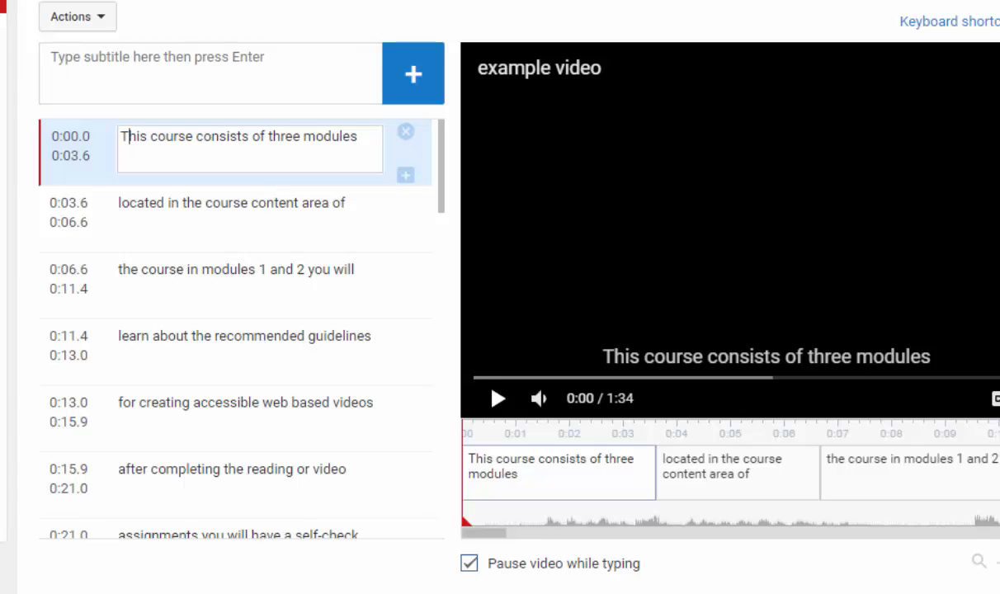
key(Return)
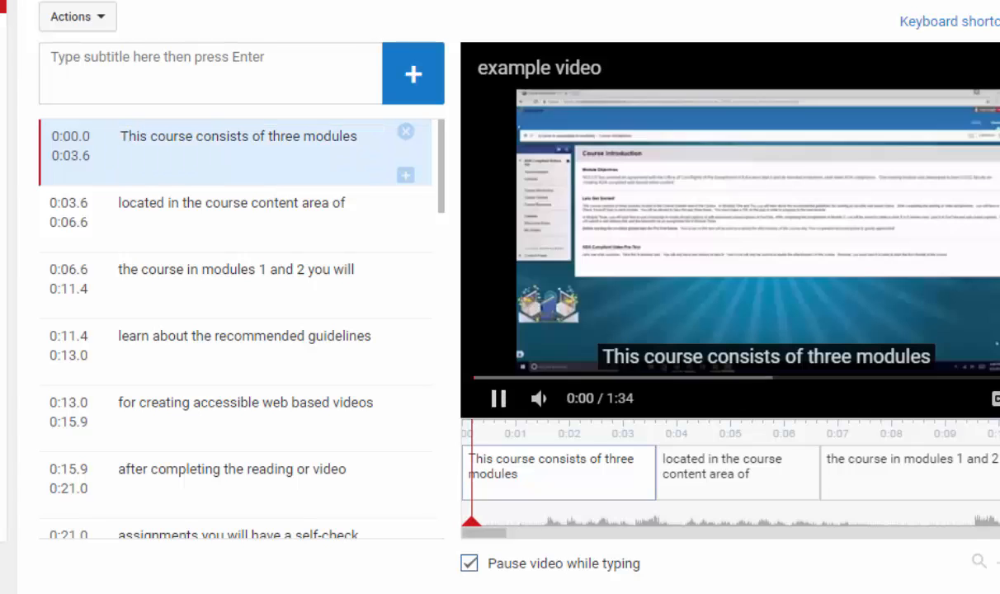
- Find where speech begins in the video and move the first caption's start time to 0:01.5
key(shift+space)
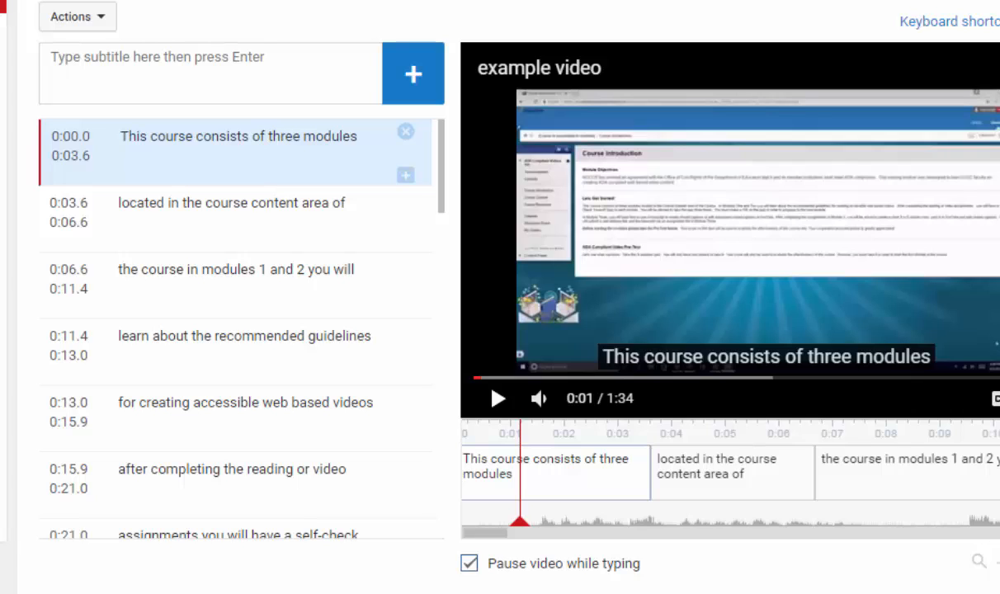
key(shift+space)
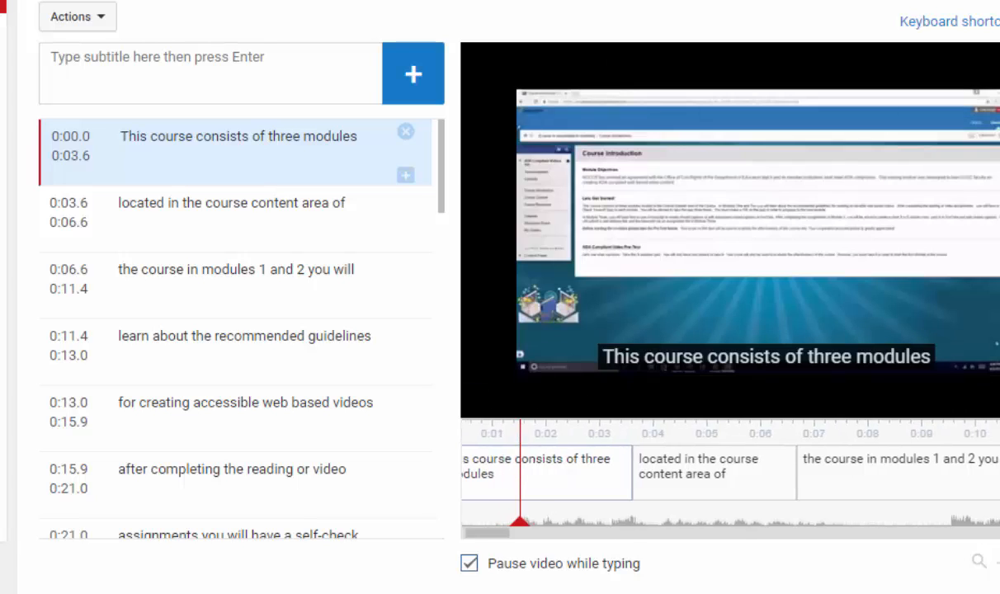
key(shift+space)
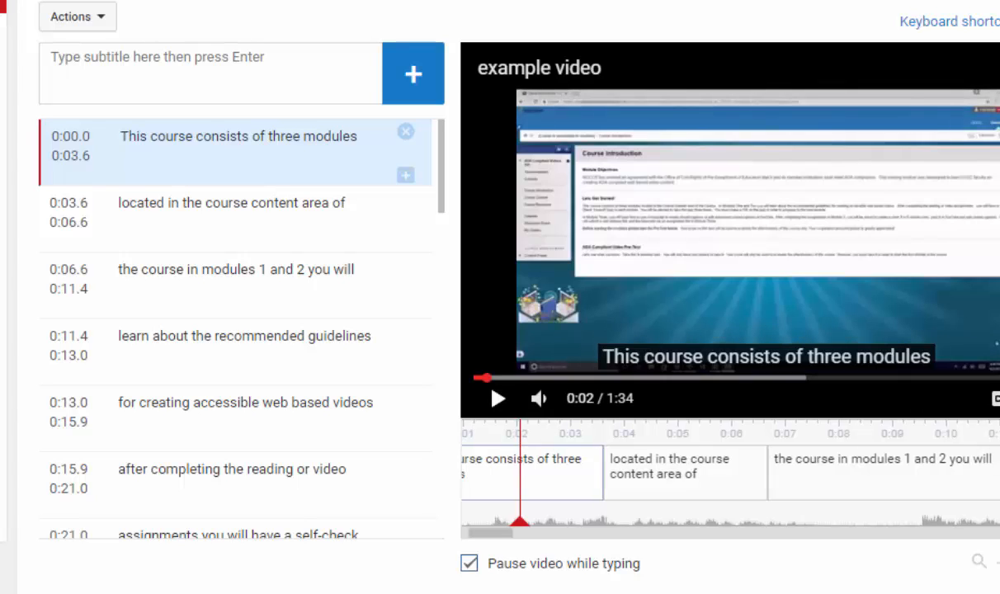
click(483, 378)
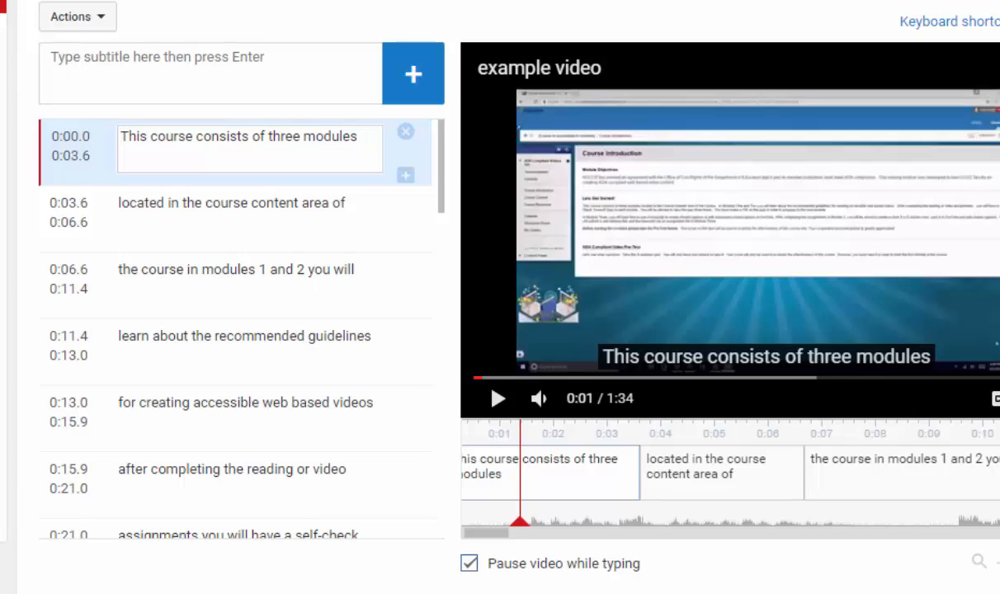
drag(482, 378, 473, 377)
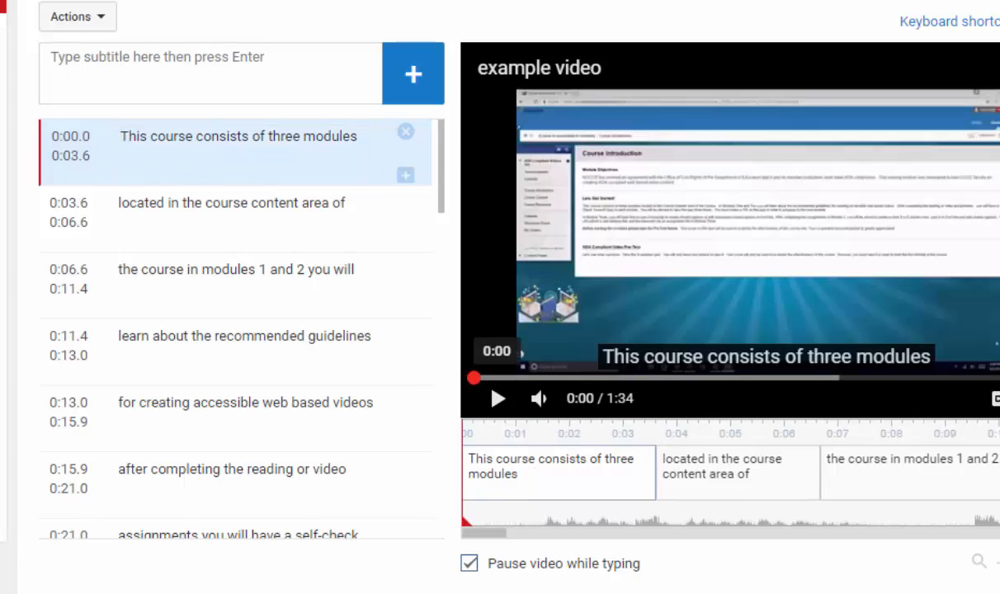
click(660, 472)
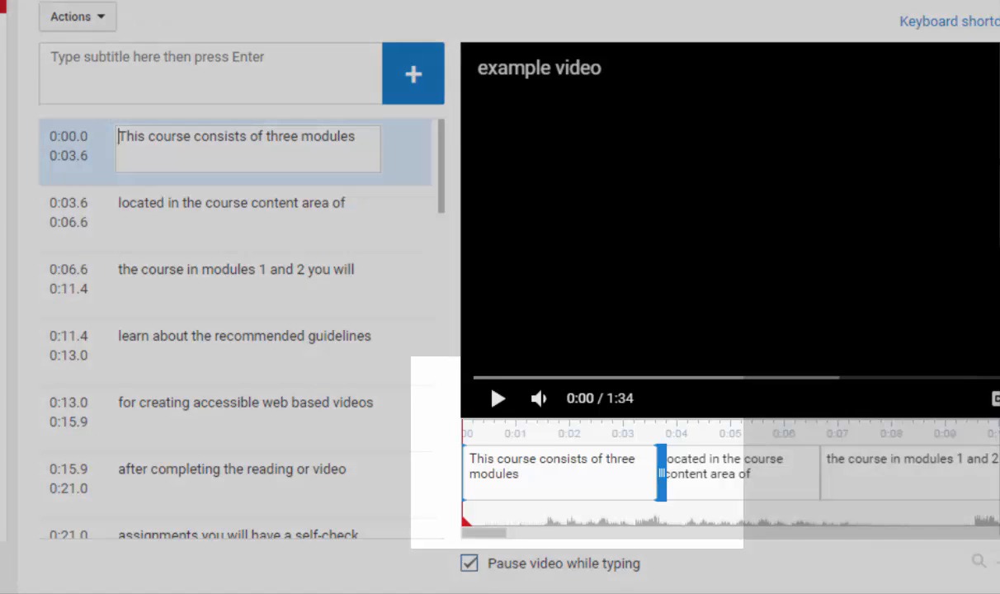
drag(464, 472, 541, 473)
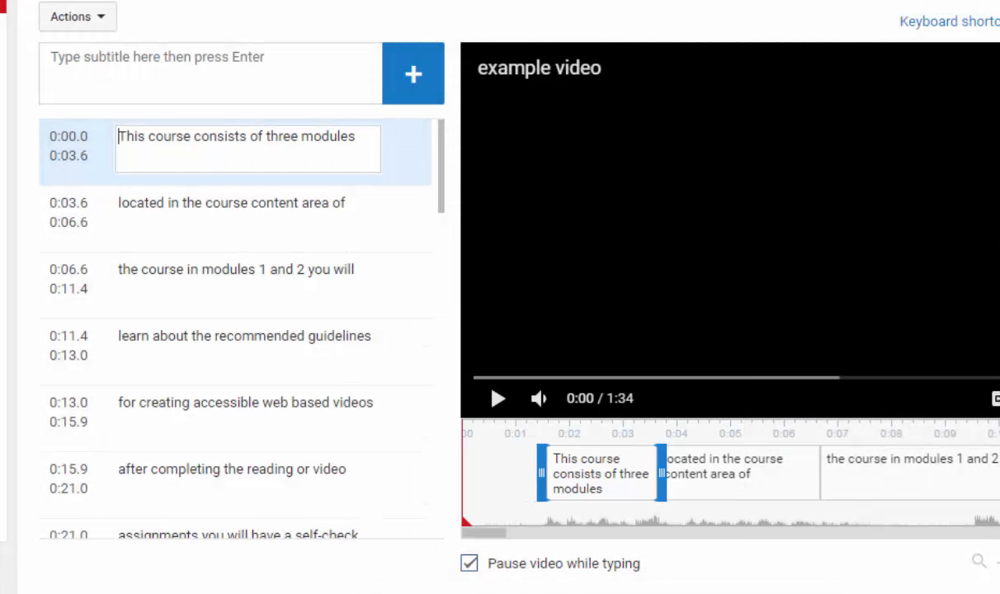
drag(541, 472, 539, 472)
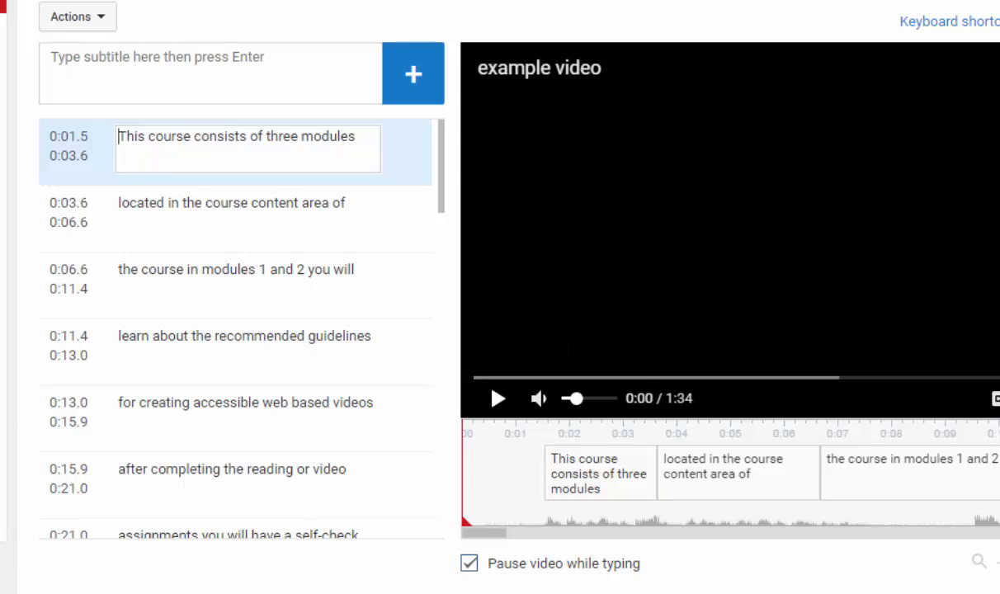
- Play on to the third caption and punctuate it as two sentences: "the course. In modules 1 and 2 you will"
click(497, 398)
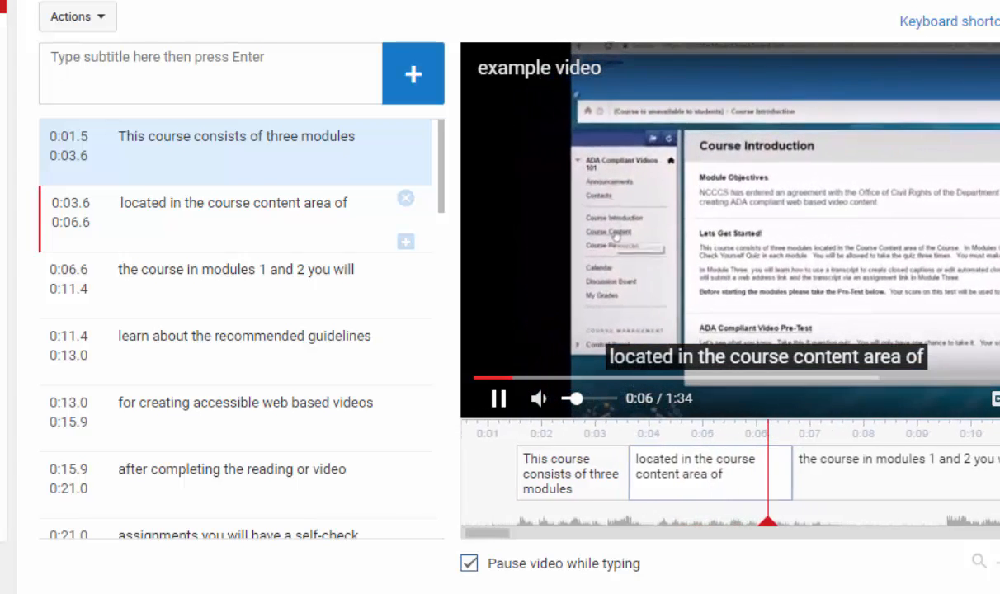
key(space)
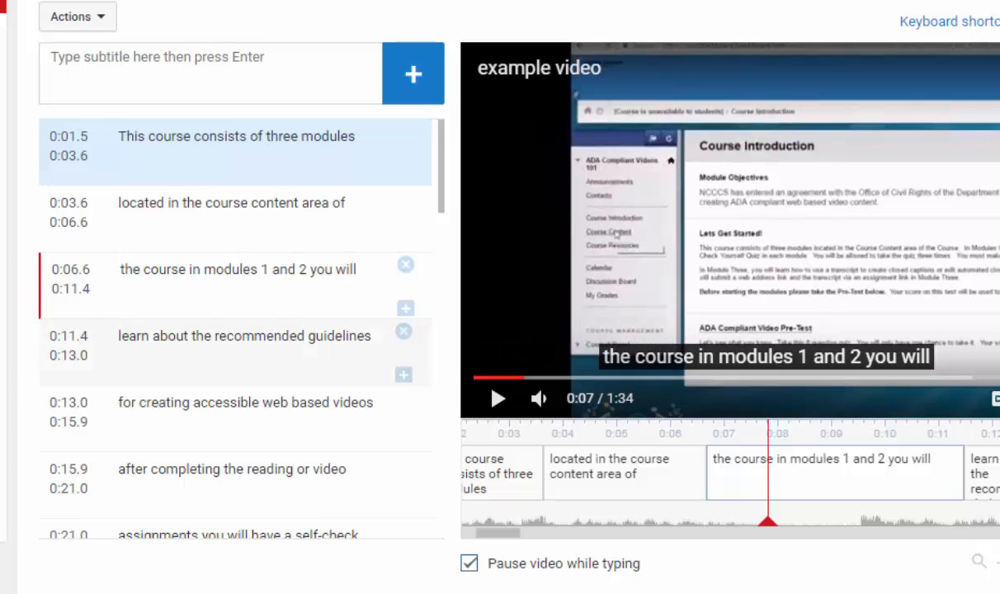
click(179, 270)
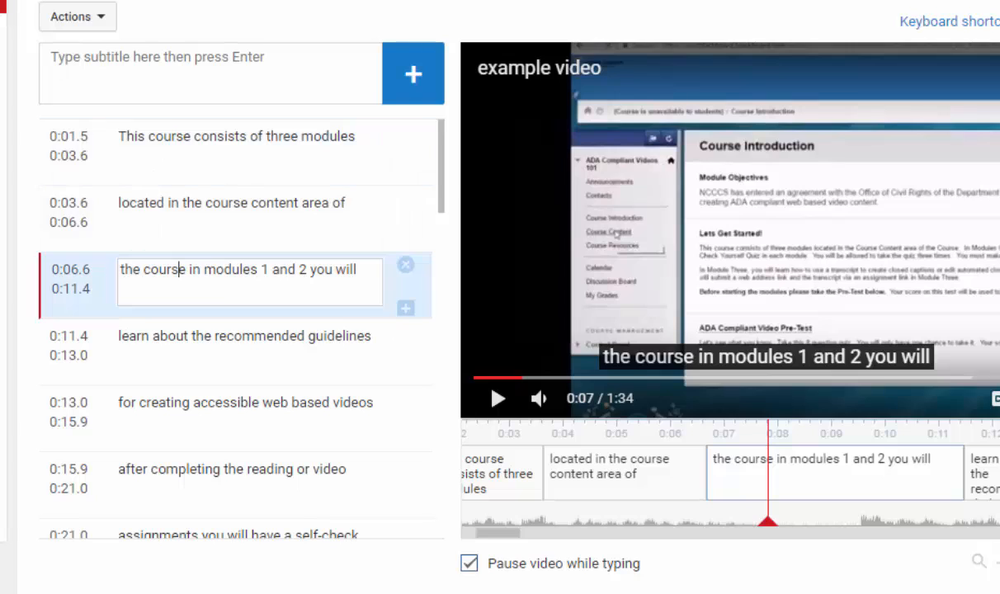
key(Right)
text(.  I)
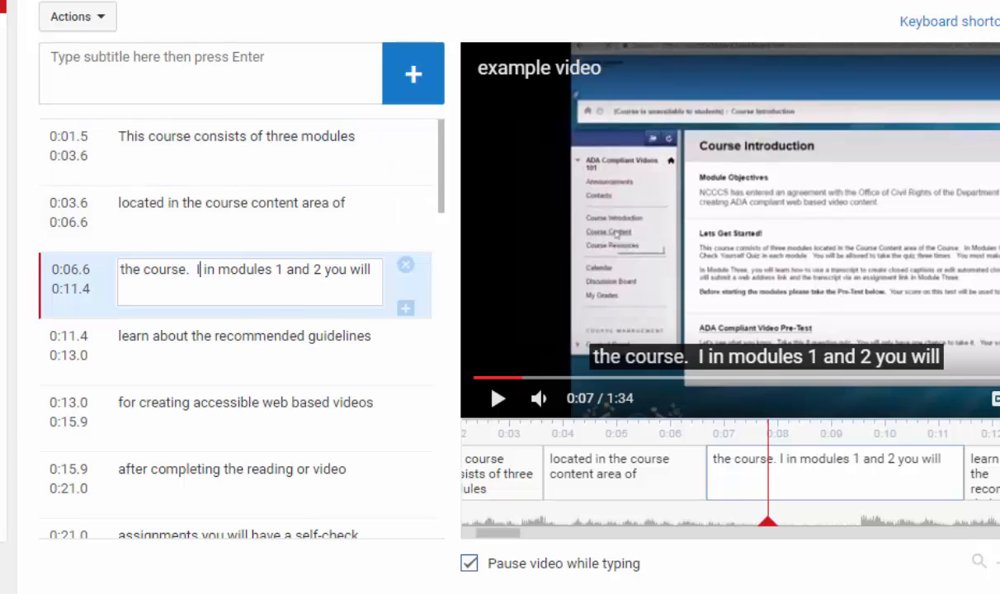
key(BackSpace)
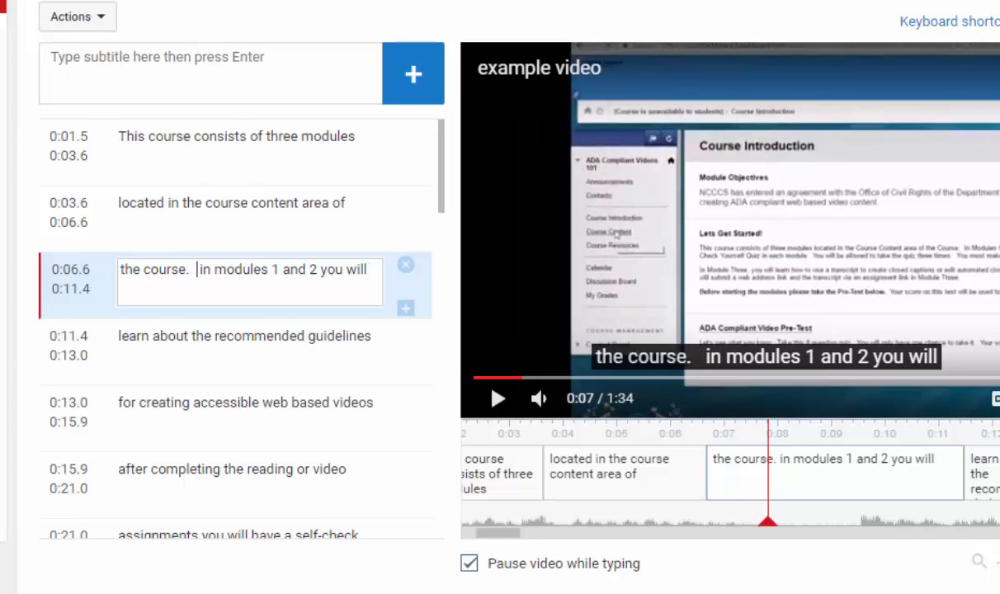
key(Right)
key(Delete)
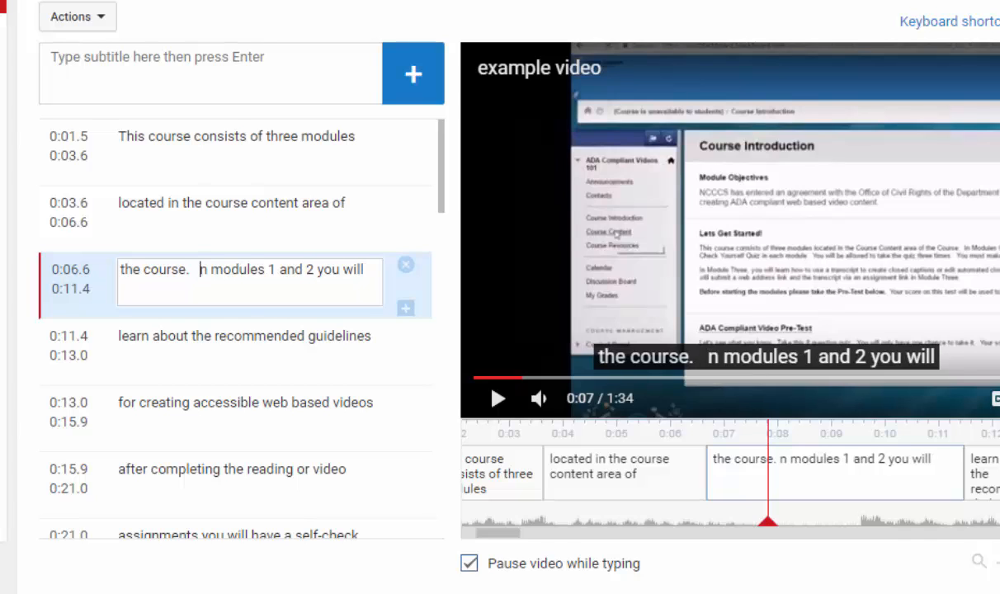
text(I)
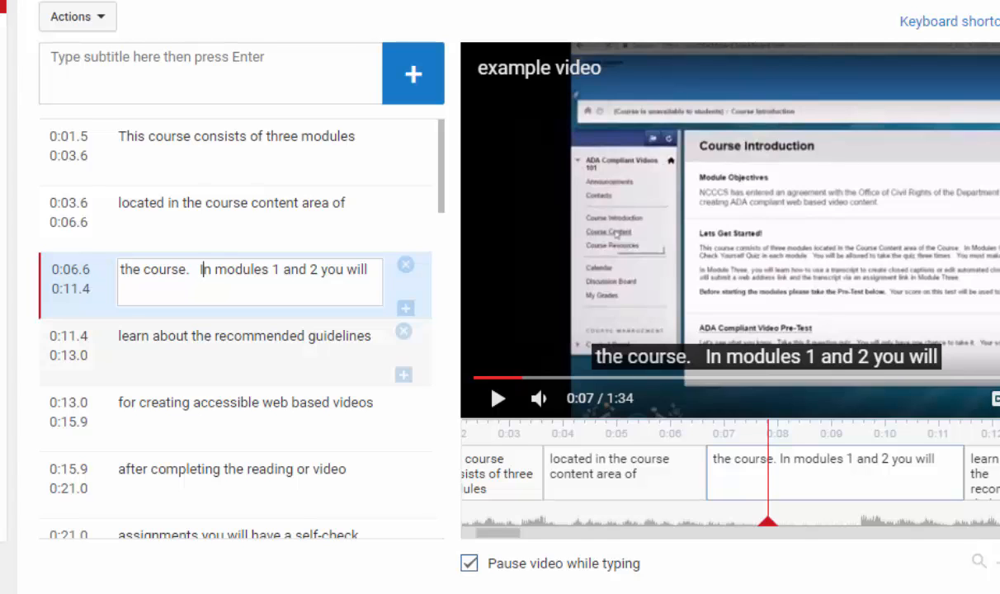
- Move the start of the caption "after completing the reading or video" to 0:18.1, and play the video to check its timing
click(463, 363)
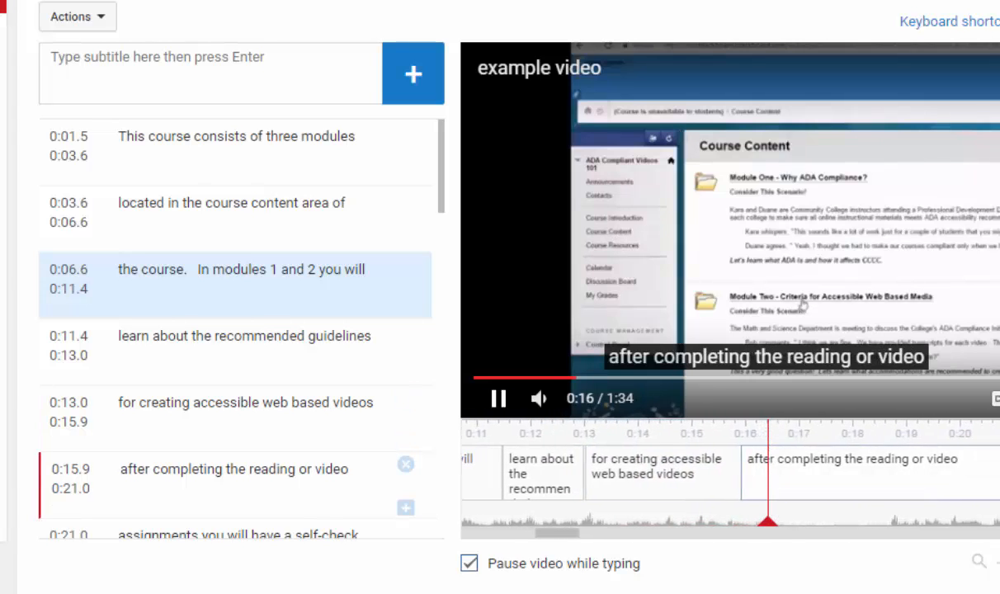
key(shift+space)
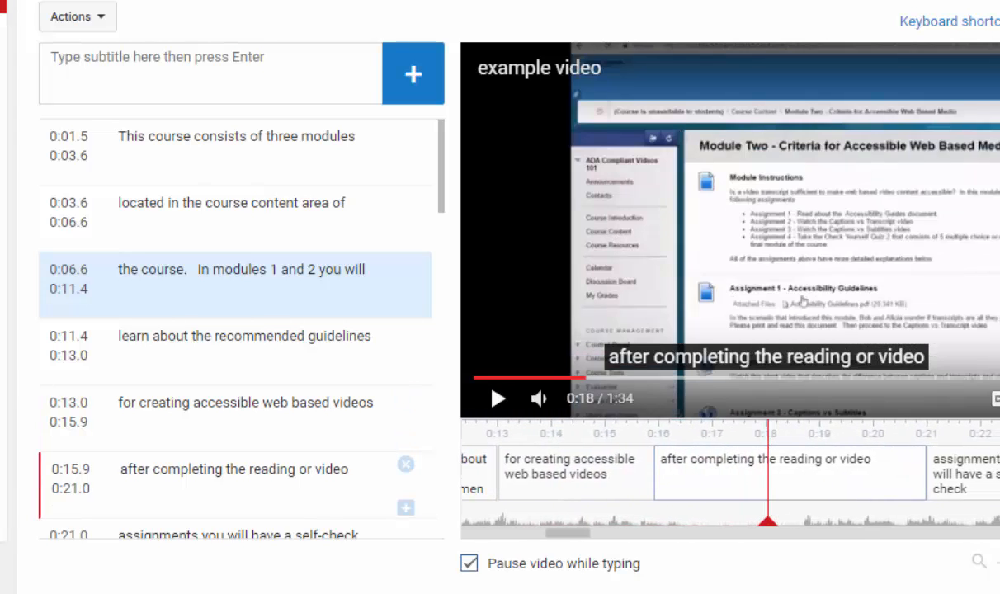
mouse_move(702, 474)
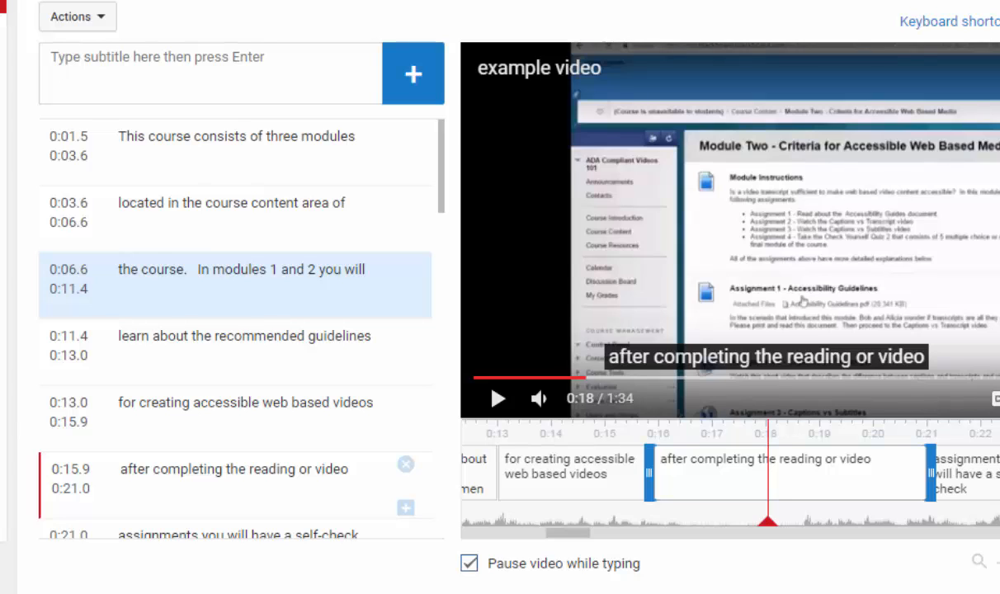
drag(649, 472, 767, 473)
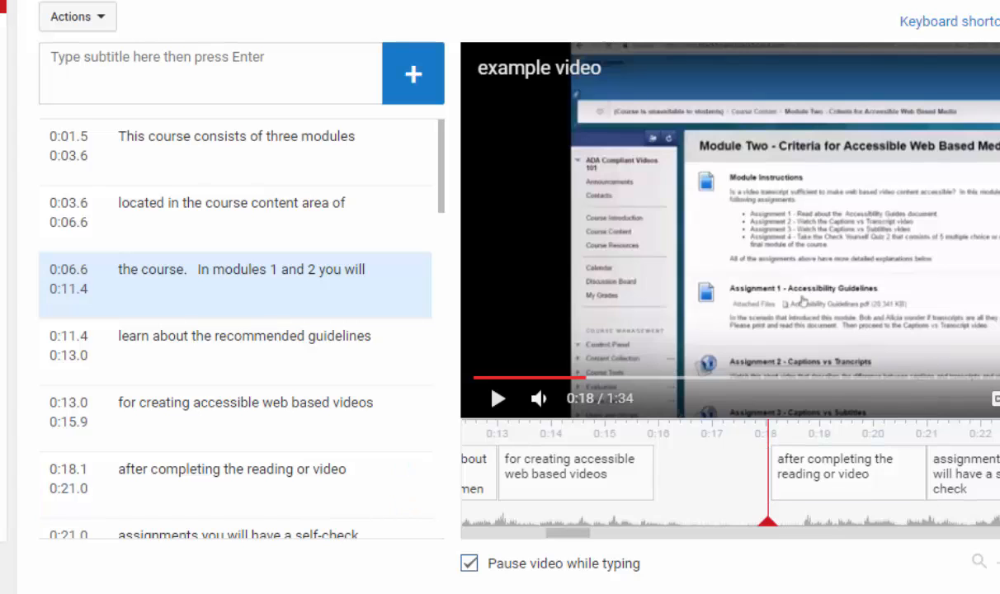
click(497, 399)
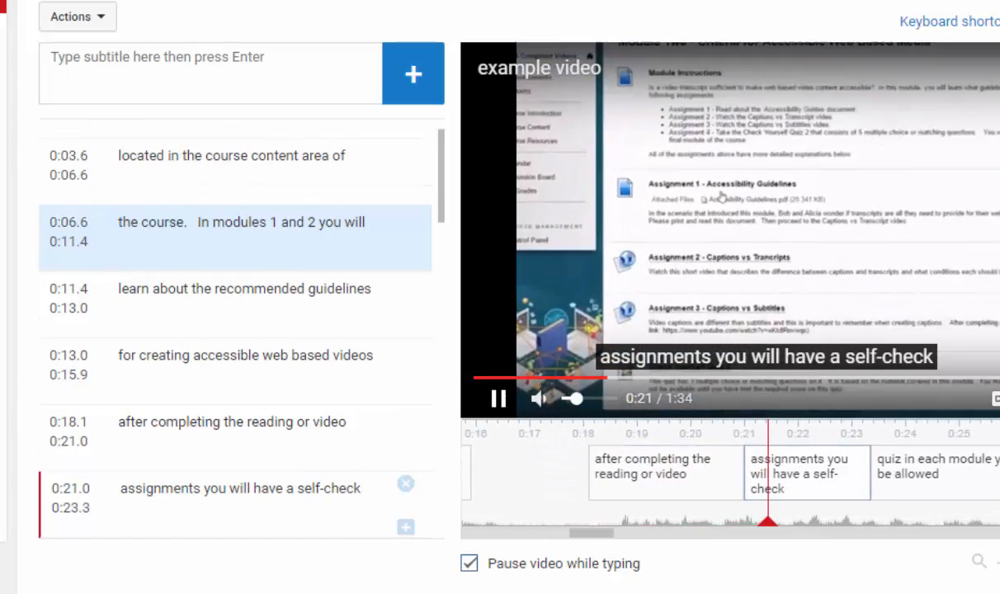
click(497, 399)
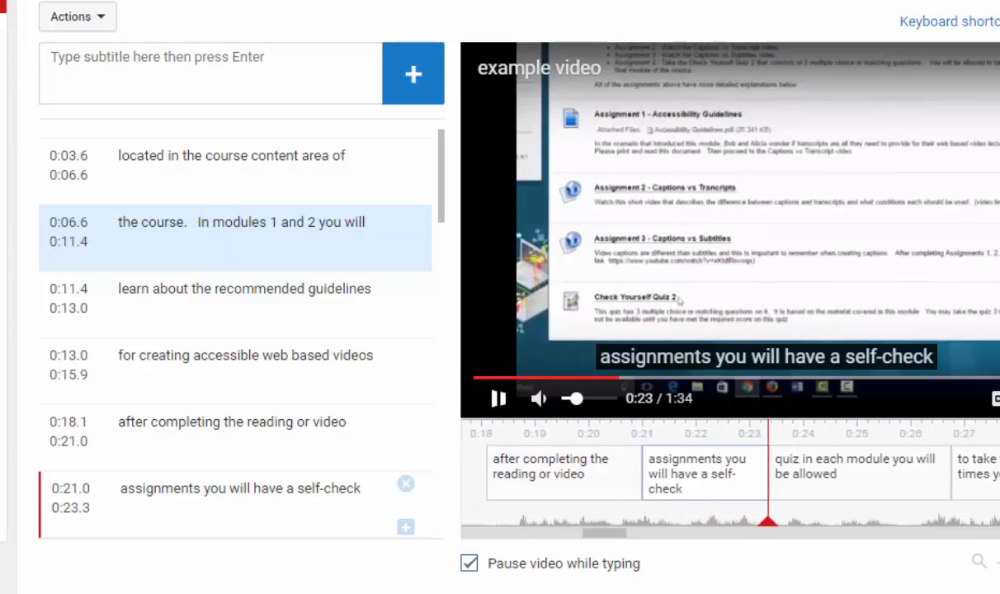
- Insert a comma after "assignments" in the self-check caption, and shift the caption "after completing the reading or video" to 0:18.0–0:20.9
click(701, 475)
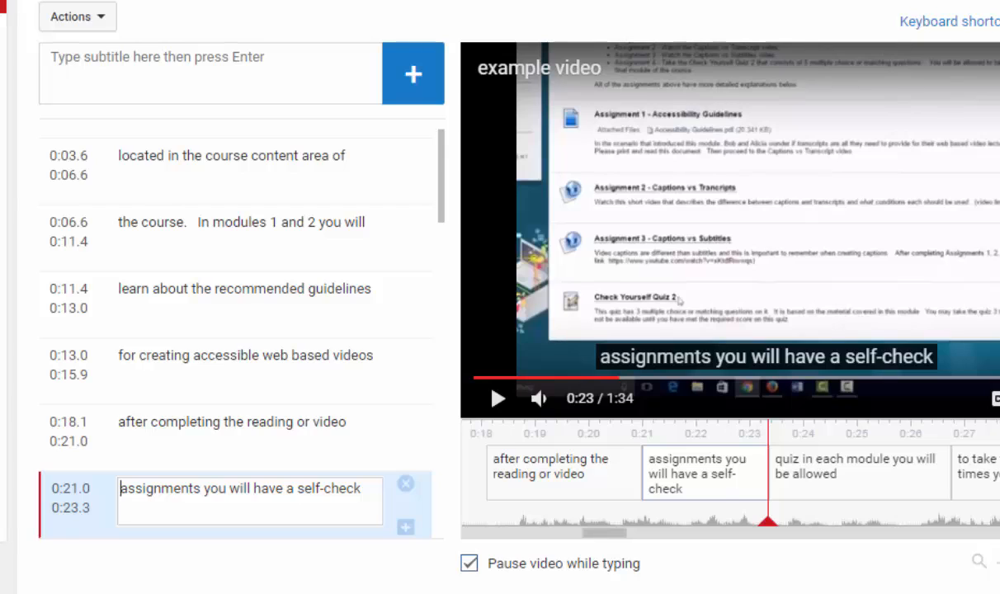
click(201, 489)
text(,)
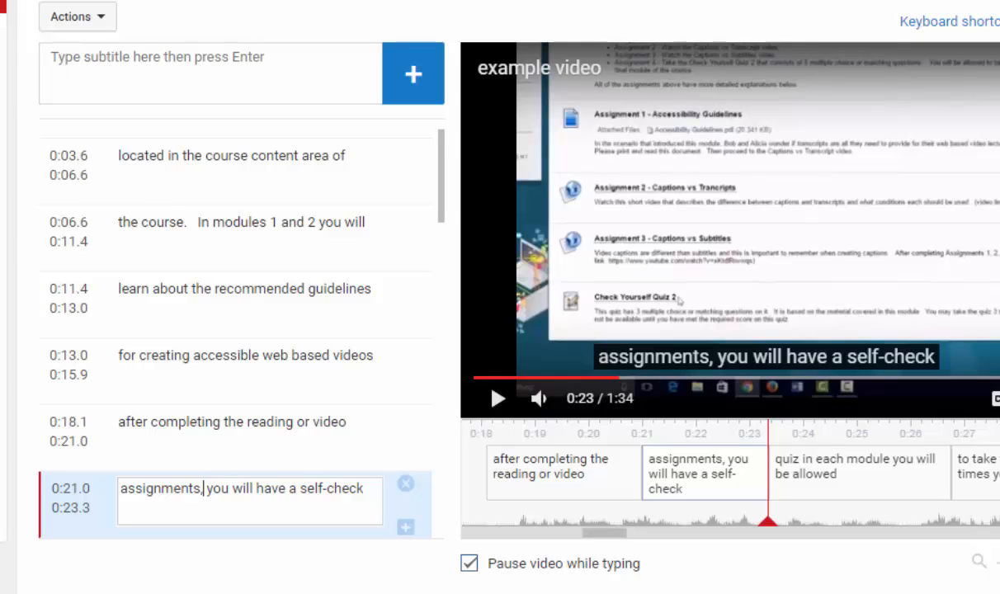
mouse_move(564, 473)
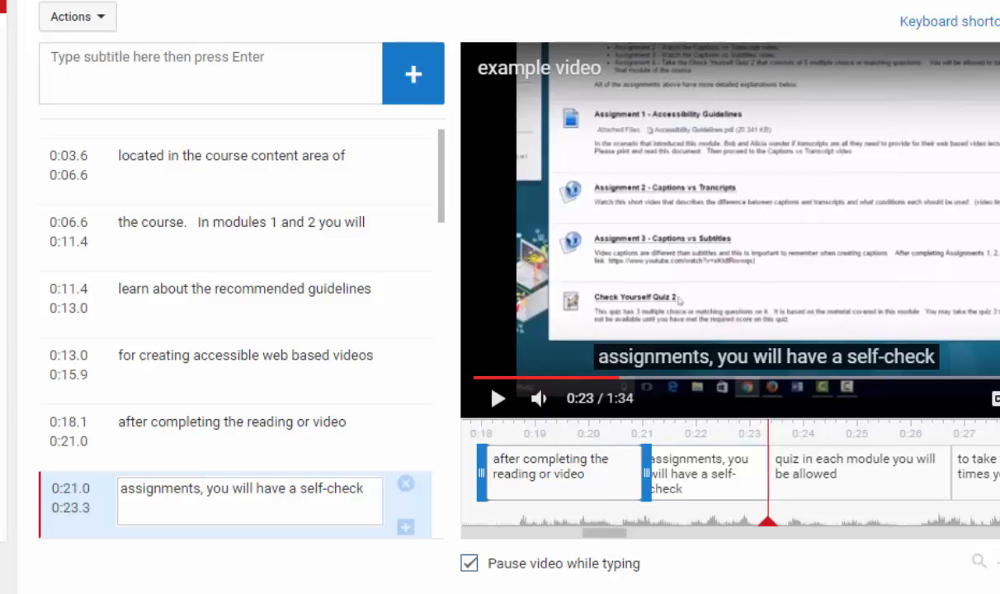
mouse_move(564, 473)
mouse_down()
mouse_move(545, 473)
mouse_move(558, 472)
mouse_up()
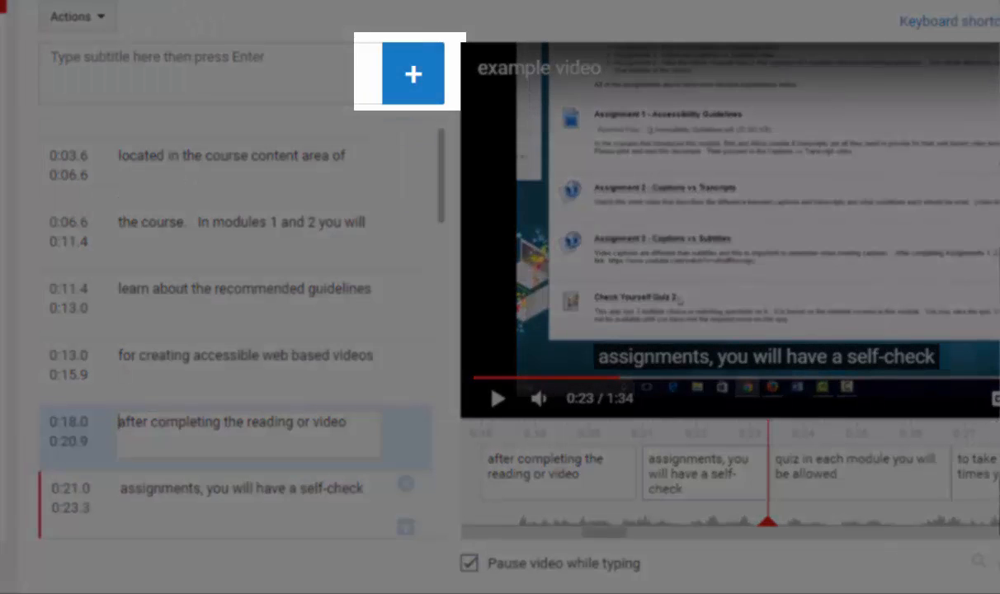
- Add an empty caption at 0:22.8 before "quiz in each module you will be allowed", and delete it again
click(413, 74)
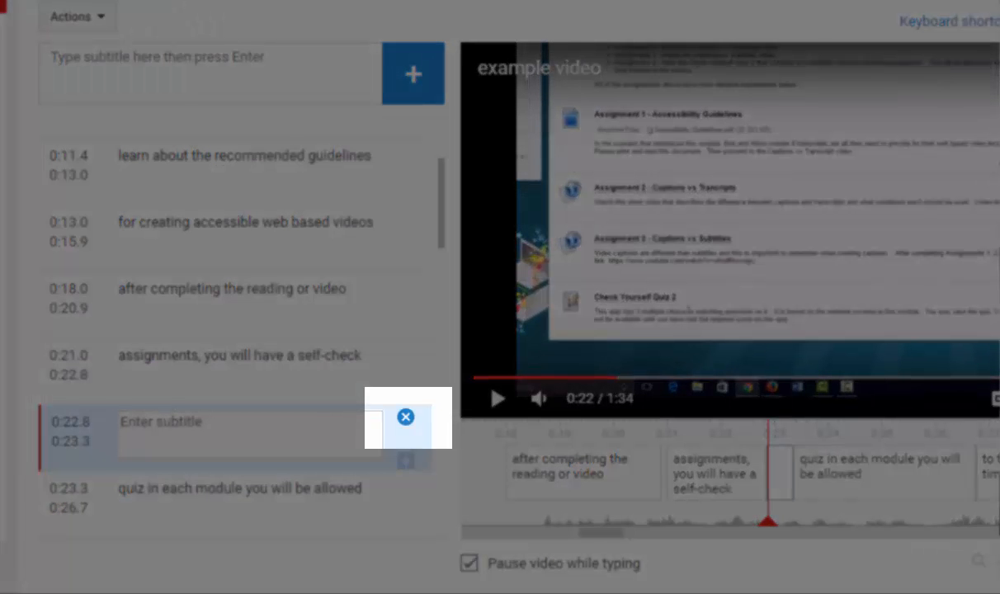
click(405, 417)
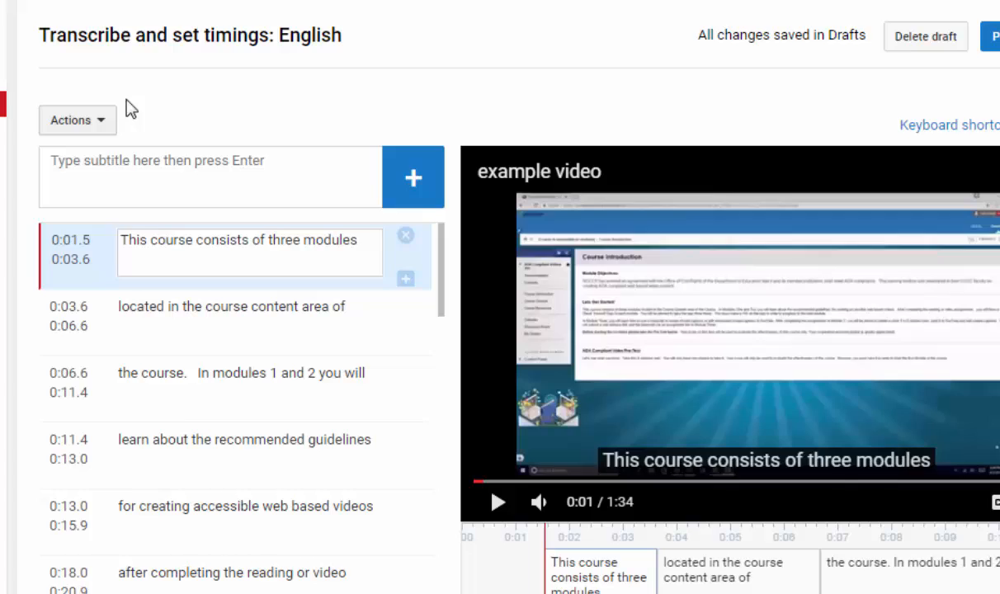
- Download the edited captions as the file captions.sbv
click(102, 23)
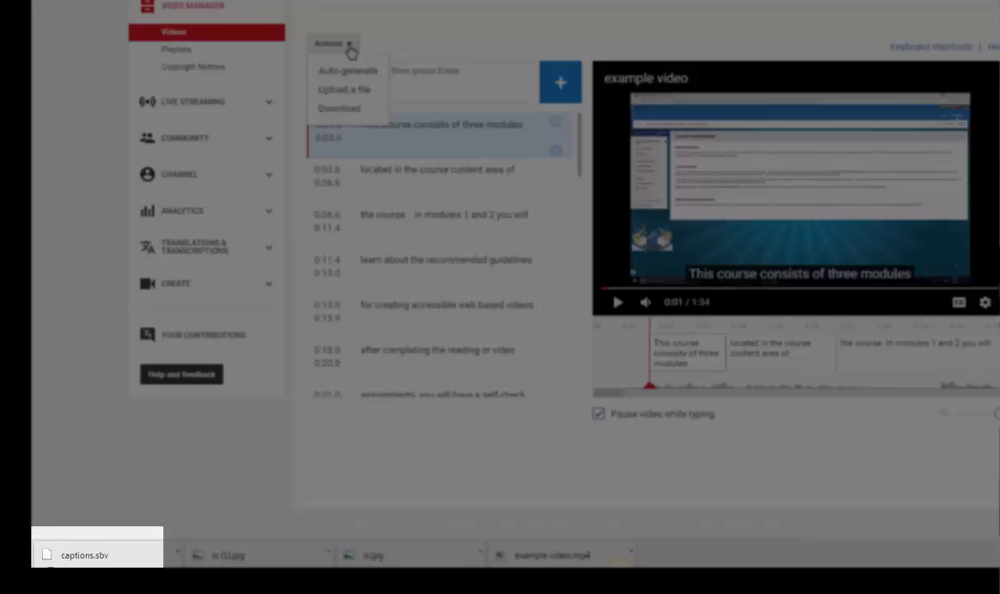
click(350, 51)
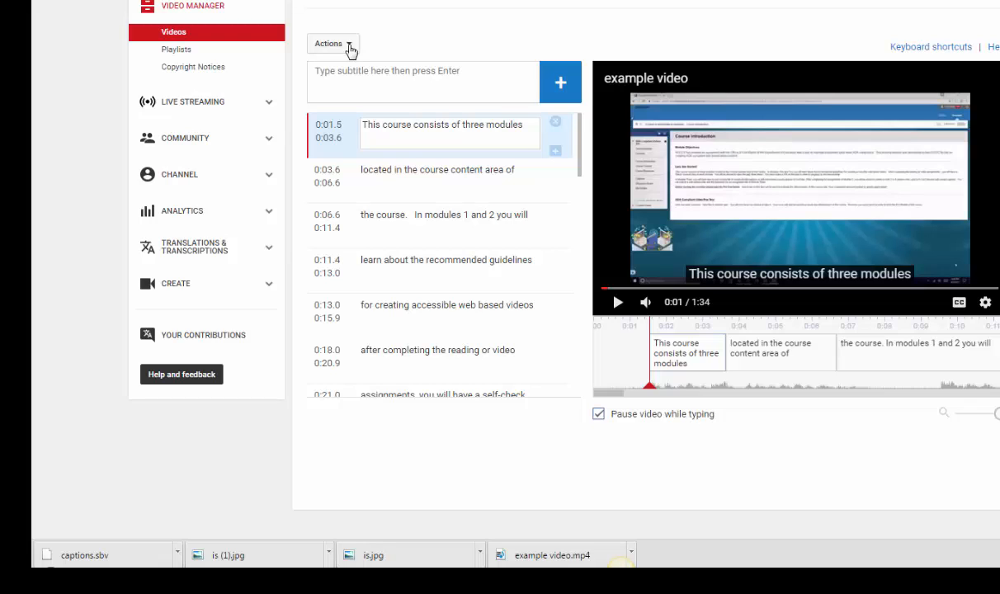
- Select the entire text of the first caption, "This course consists of three modules"
key(Home)
key(shift+Right)
key(shift+Right)
key(shift+Right)
key(shift+Right)
key(shift+Right)
key(shift+Right)
key(shift+Right)
key(shift+Right)
key(shift+Right)
key(shift+Right)
key(shift+Right)
key(shift+Right)
key(shift+Right)
key(shift+Right)
key(shift+Right)
key(shift+Right)
key(shift+Right)
key(shift+Right)
key(shift+Right)
key(shift+Right)
key(shift+Right)
key(shift+Right)
key(shift+Right)
key(shift+Right)
key(shift+Right)
key(shift+Right)
key(shift+Right)
key(shift+Right)
key(shift+Right)
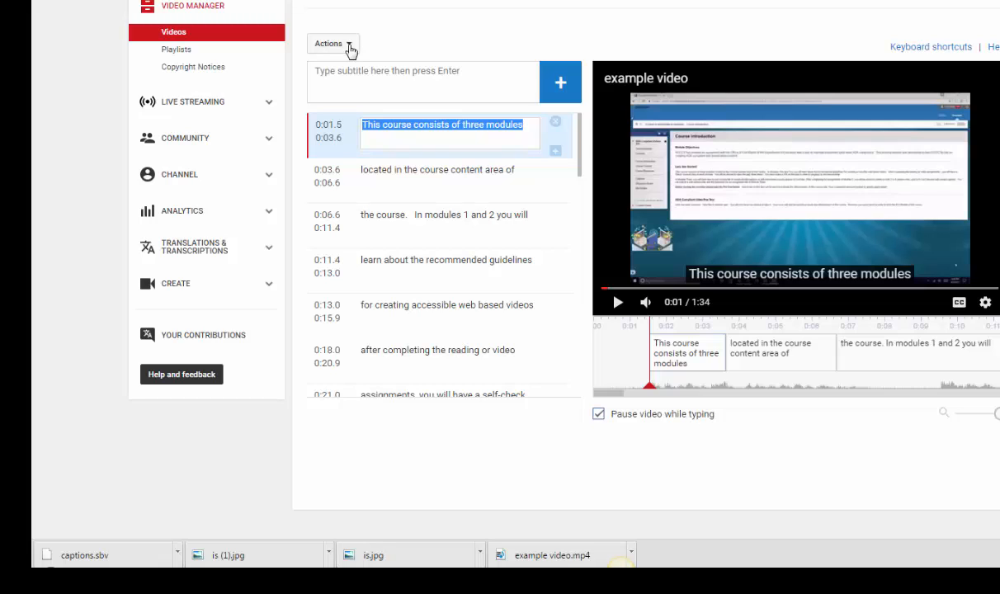
- Open "example video" from the video list, go to its subtitle settings, and turn on community contributions
click(174, 32)
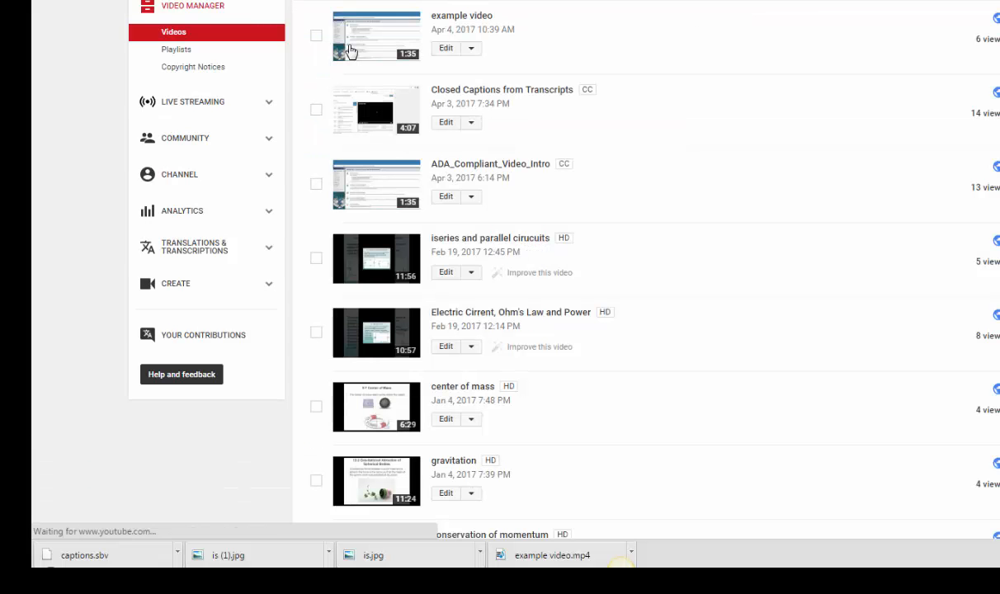
click(350, 51)
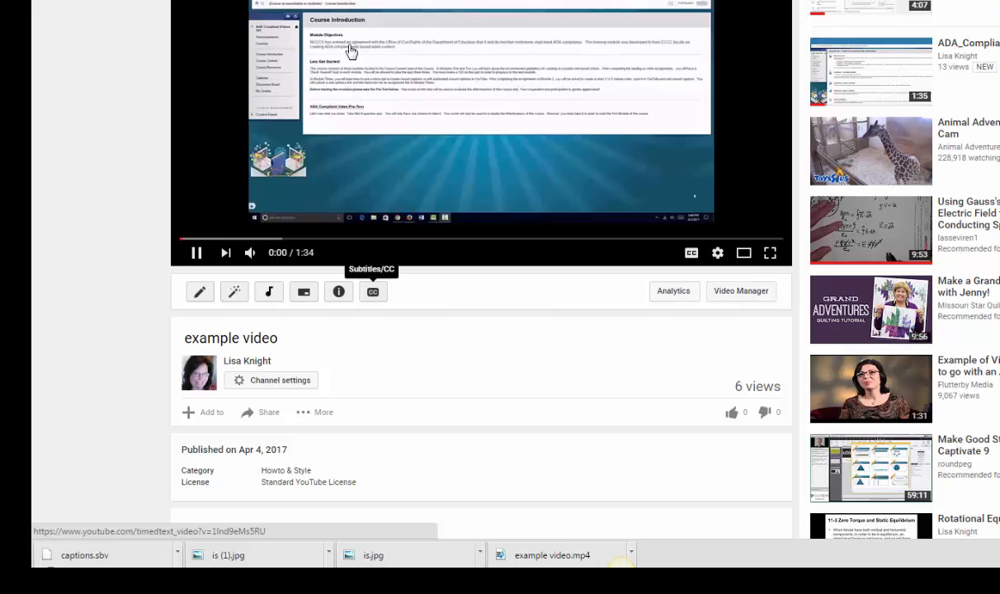
click(372, 292)
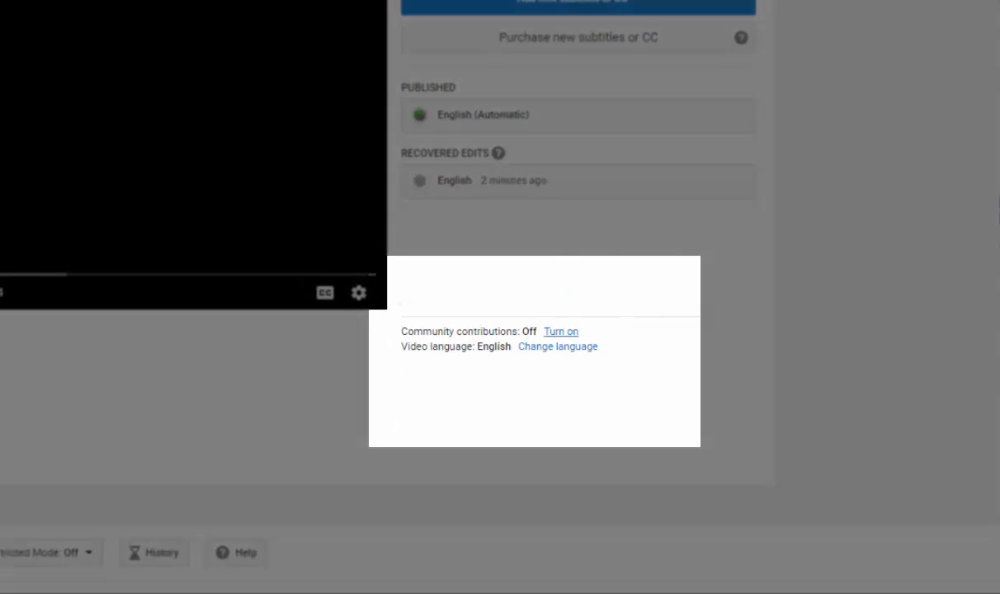
click(561, 331)
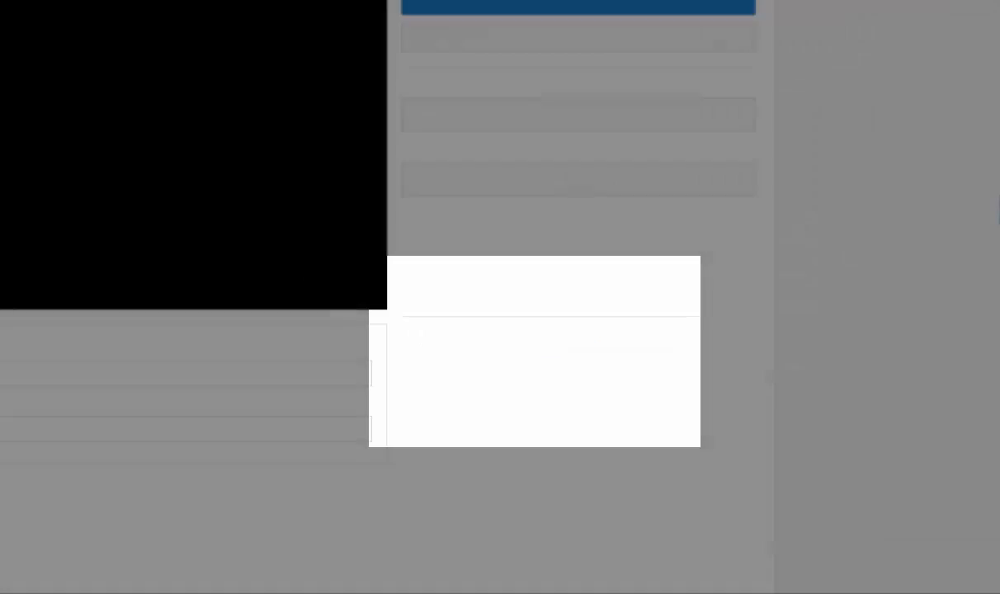